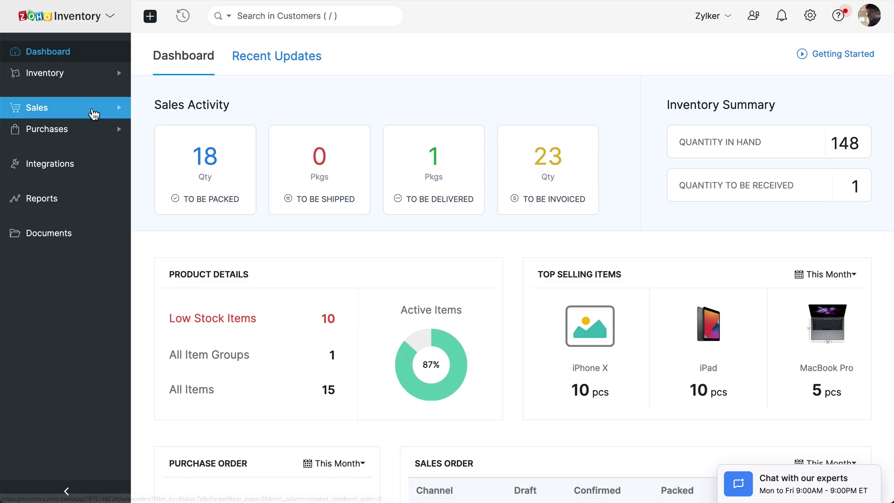
left_click(96, 108)
left_click(93, 177)
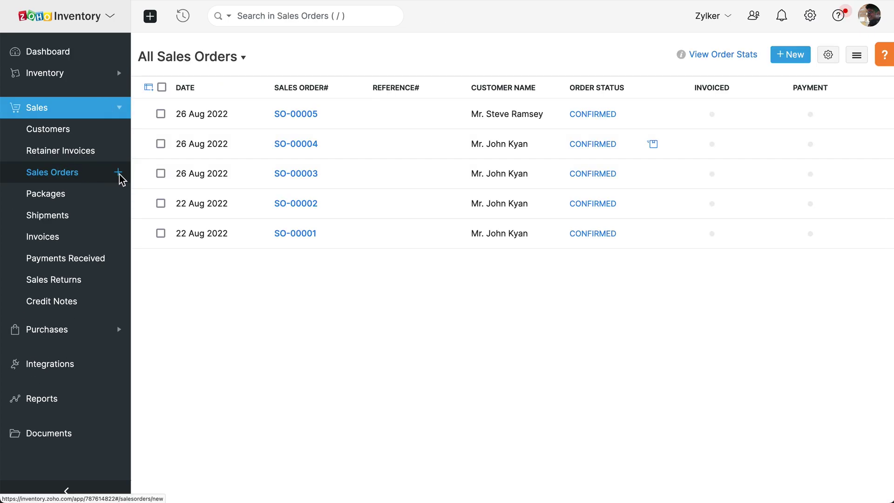
left_click(119, 173)
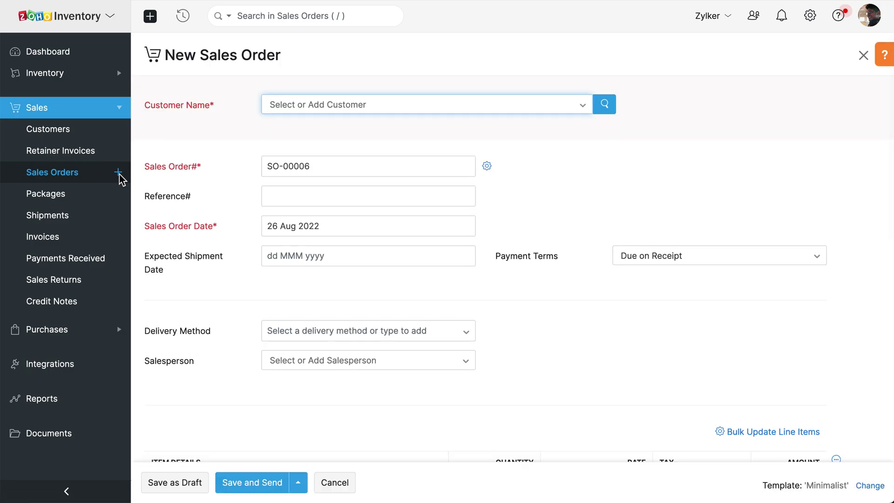
left_click(330, 105)
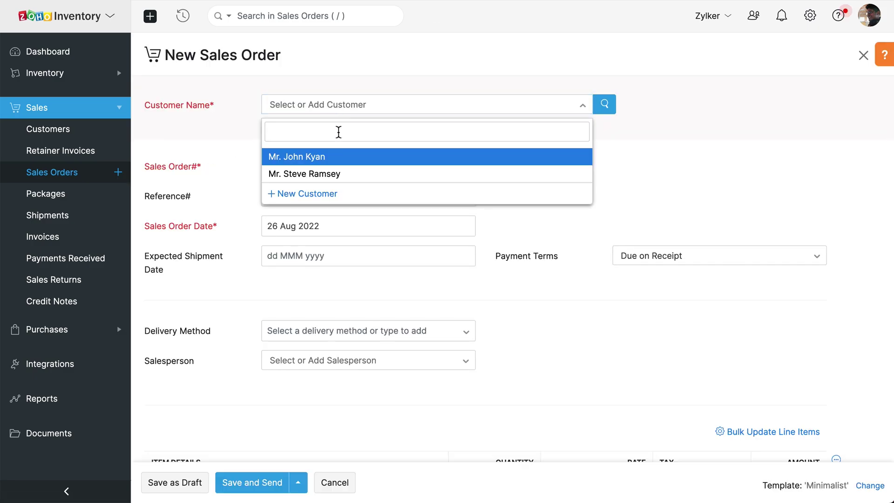
left_click(346, 157)
scroll(353, 220, "down", 1)
scroll(352, 220, "down", 3)
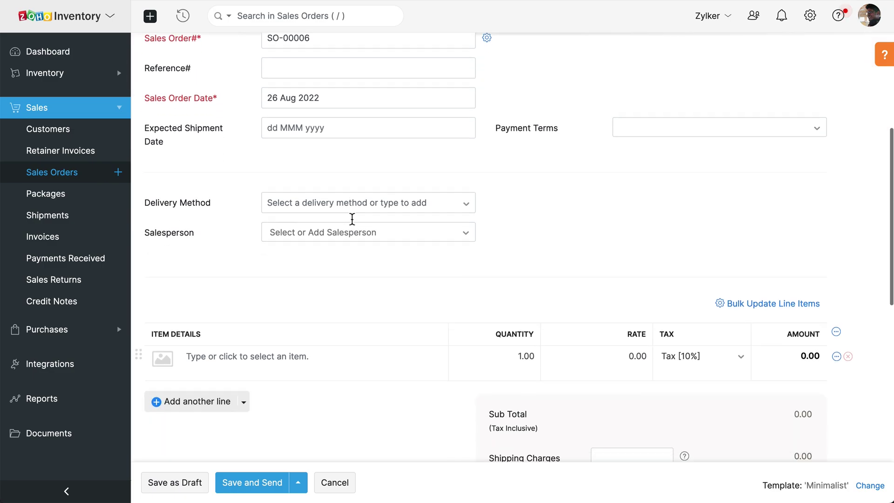
scroll(352, 219, "down", 2)
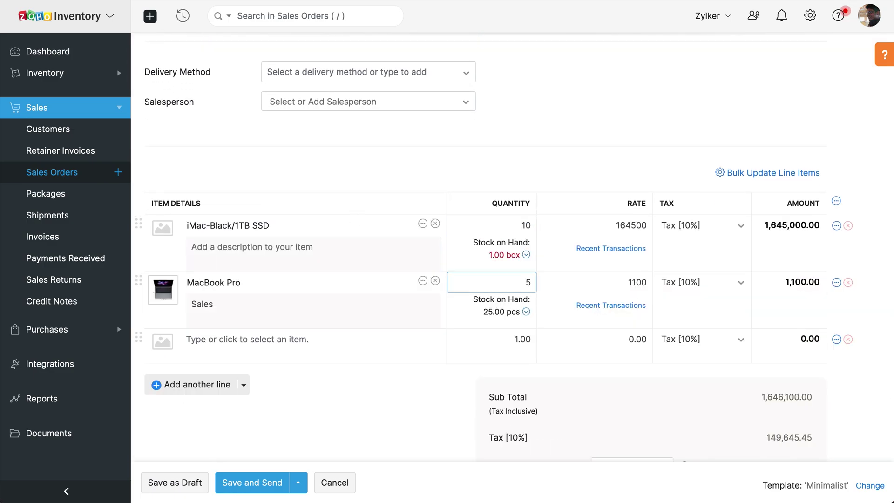
- Set the iPhone X quantity to 5 and save SO-00006 as a draft
left_click(311, 323)
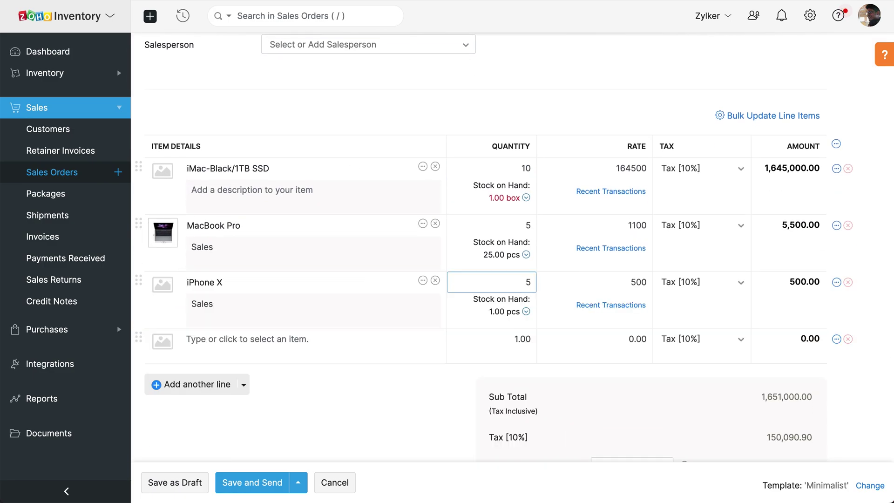
left_click(412, 394)
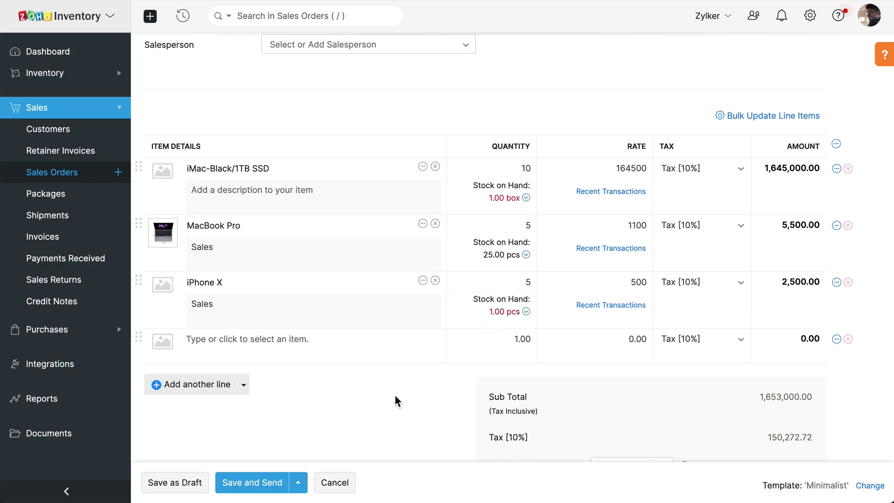
left_click(174, 482)
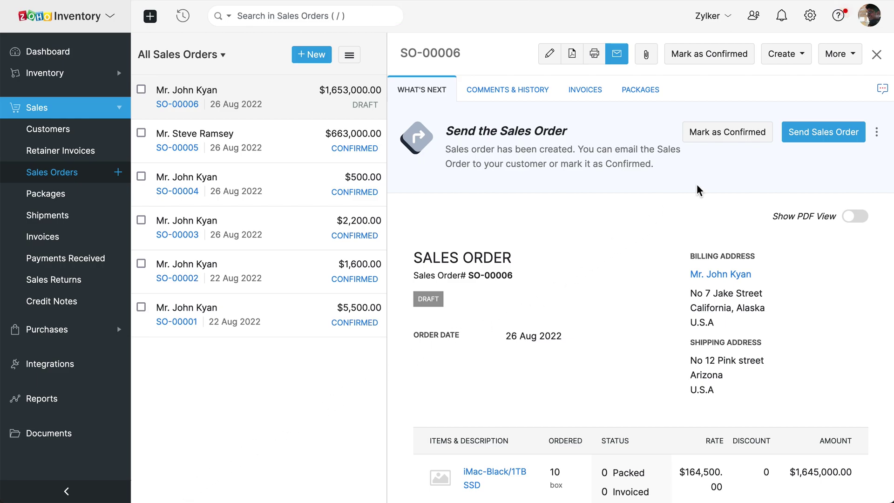
- Confirm SO-00006 and begin backordering its items
left_click(727, 133)
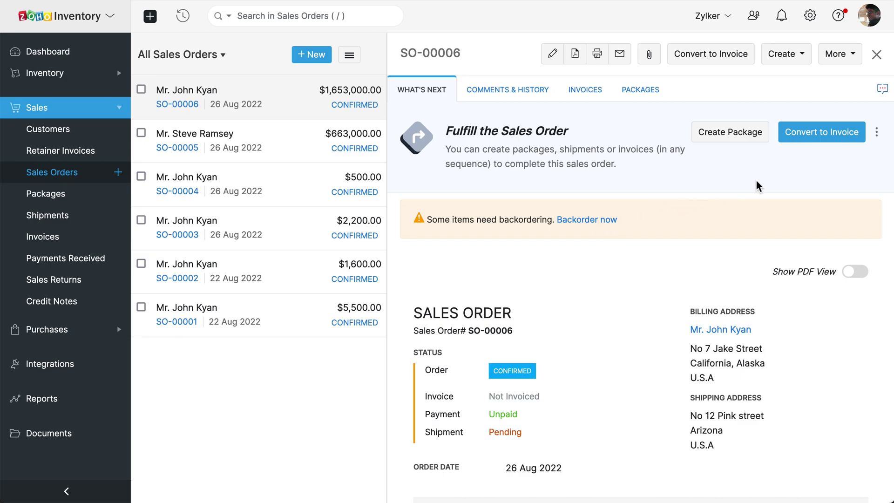
left_click(840, 54)
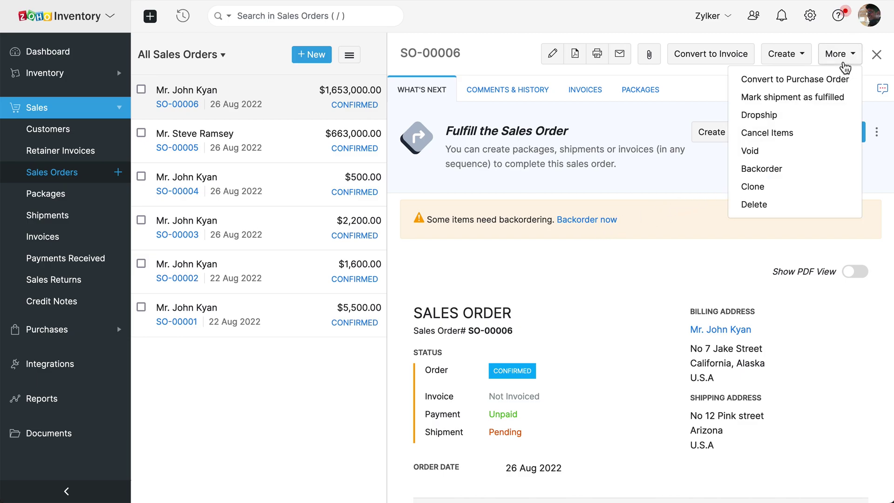
left_click(798, 170)
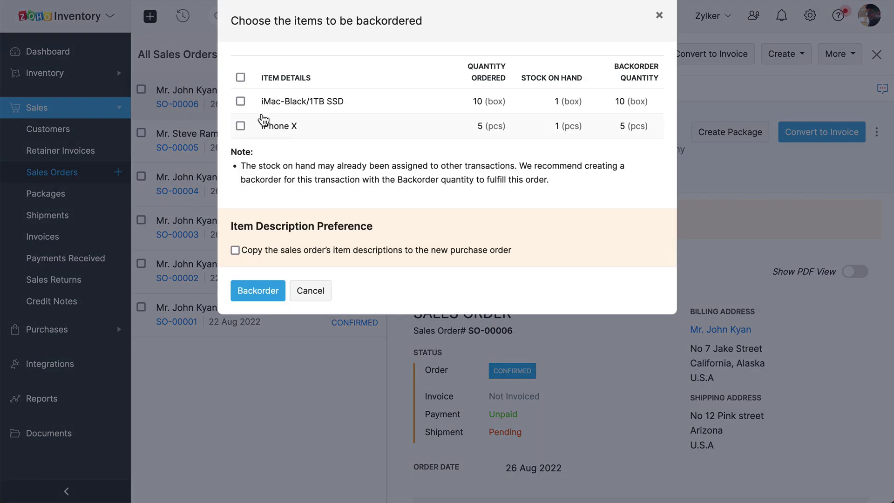
- Backorder iMac-Black/1TB SSD and iPhone X, copying the item descriptions
left_click(240, 102)
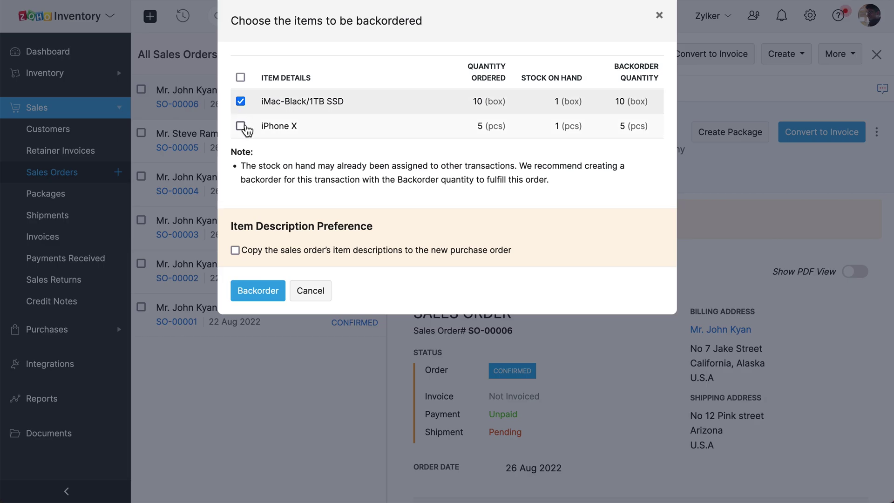
left_click(240, 126)
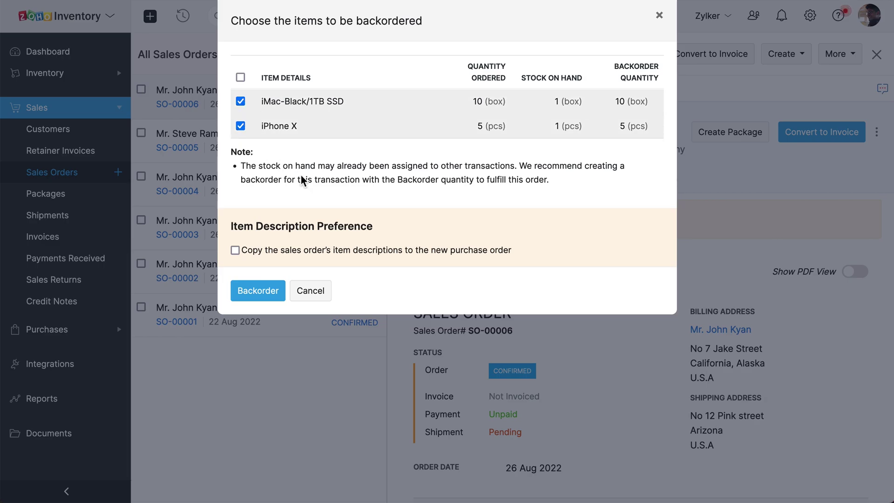
left_click(236, 250)
left_click(257, 291)
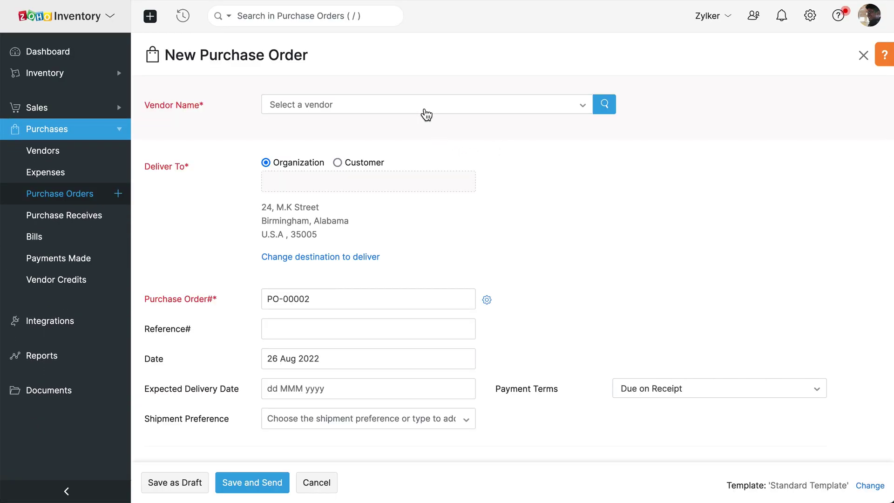
- Assign vendor Ms. Jessica and save PO-00002 as a draft
left_click(425, 105)
left_click(389, 157)
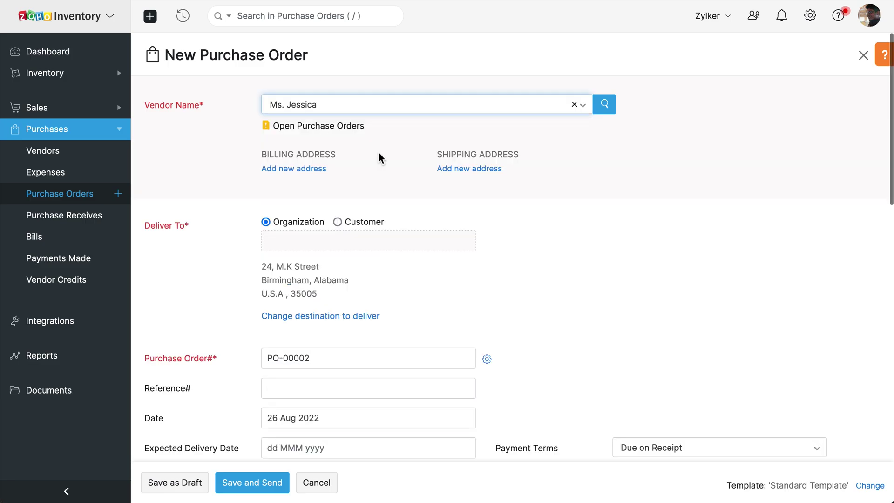
scroll(409, 193, "down", 1)
scroll(409, 194, "down", 5)
scroll(409, 193, "down", 3)
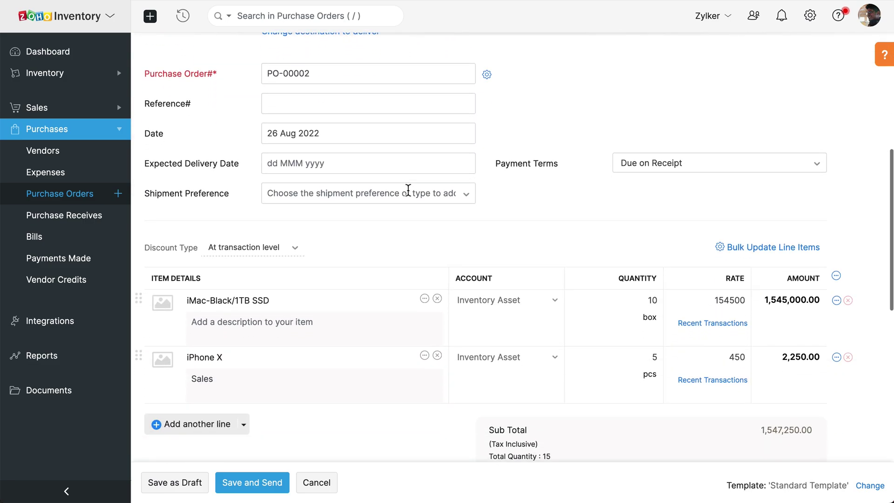
scroll(409, 194, "down", 3)
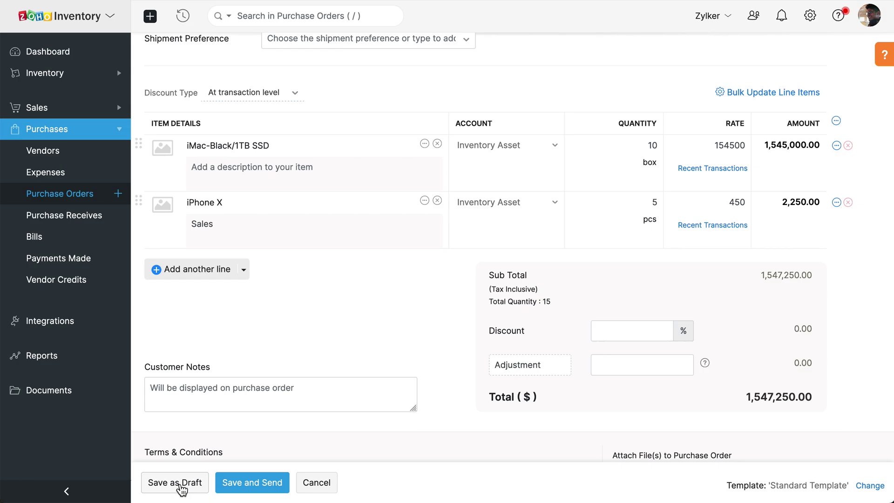
left_click(180, 483)
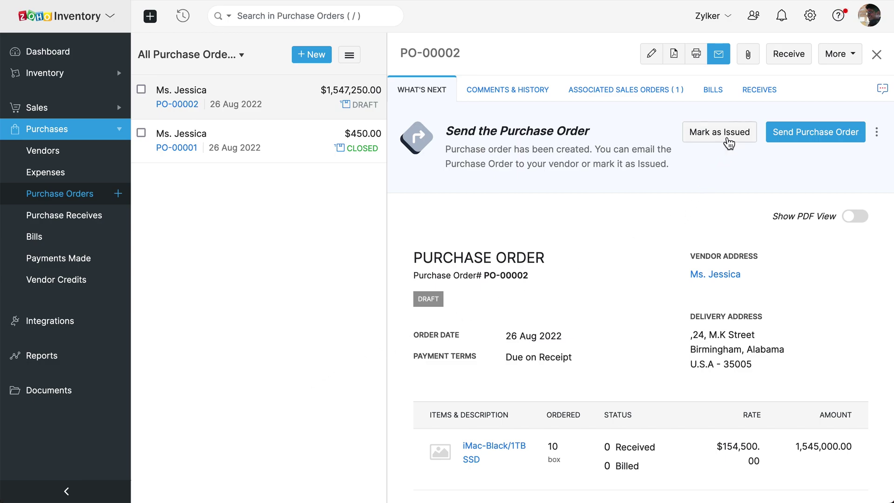
- Issue PO-00002, convert it to bill BILL-03, and save it as open
left_click(719, 132)
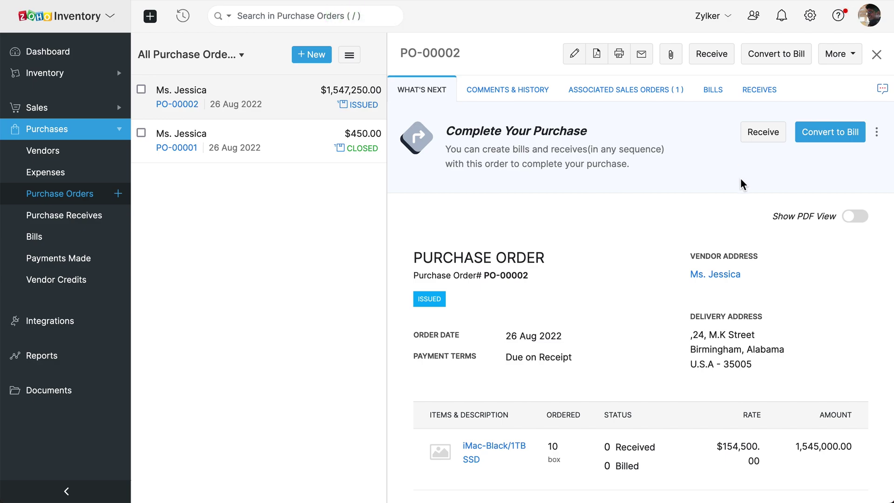
left_click(829, 132)
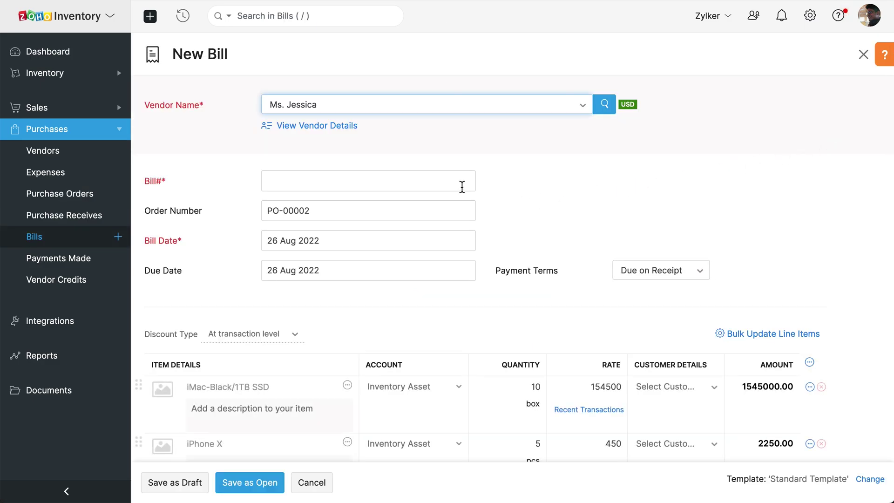
left_click(450, 180)
type("BILL-03")
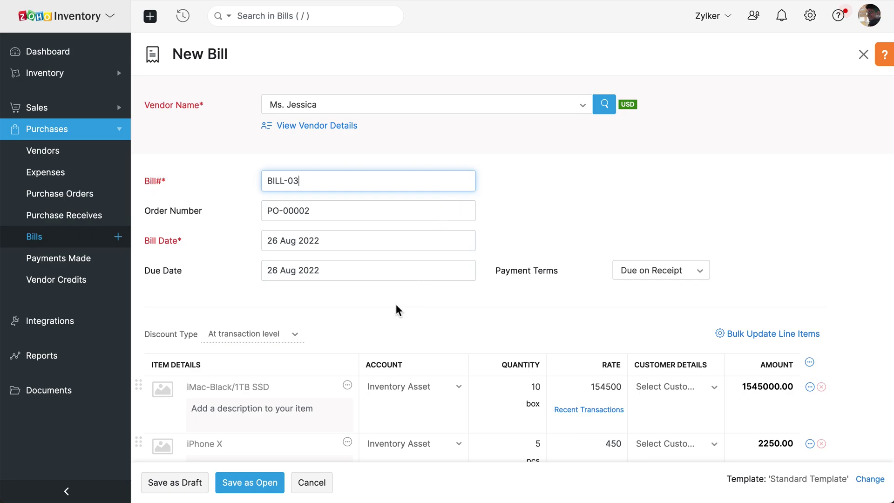
left_click(396, 311)
scroll(396, 311, "down", 5)
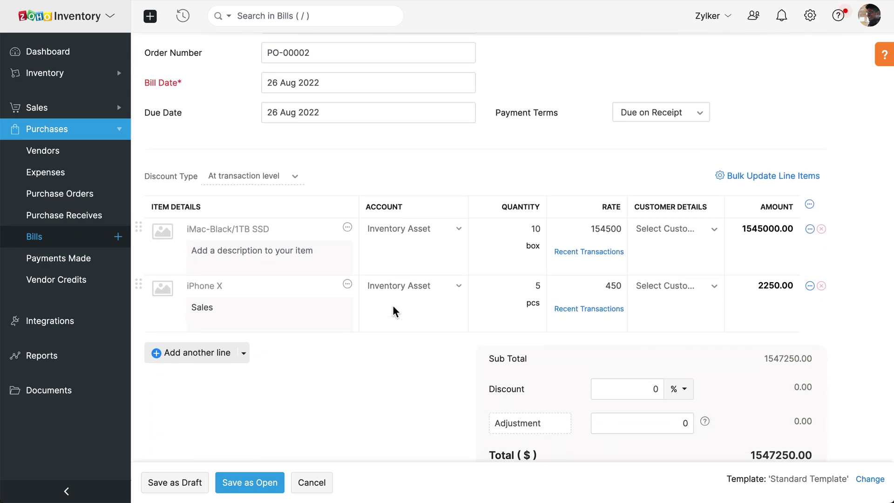
scroll(395, 311, "down", 2)
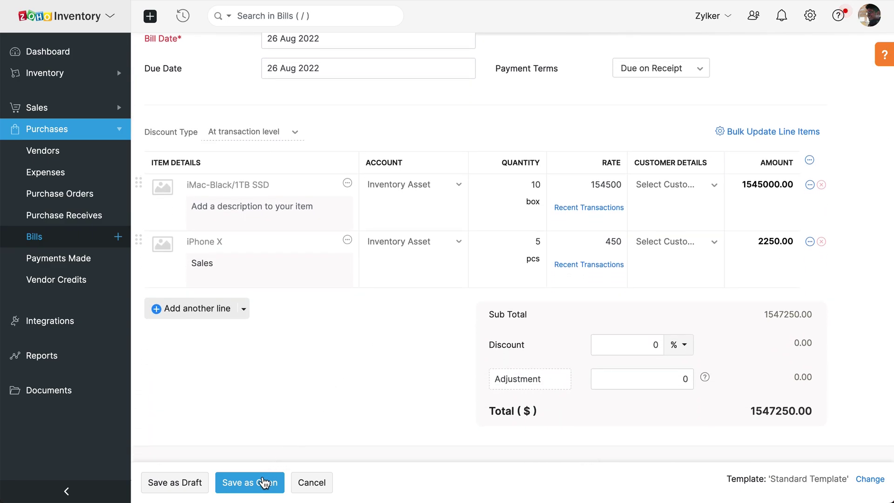
left_click(250, 482)
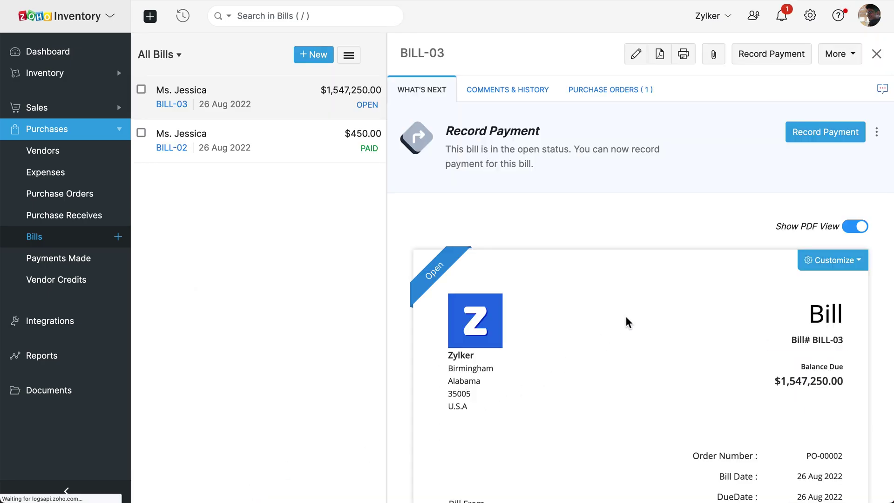
- Record the full $1,547,250 cash payment from Petty Cash for BILL-03
left_click(813, 140)
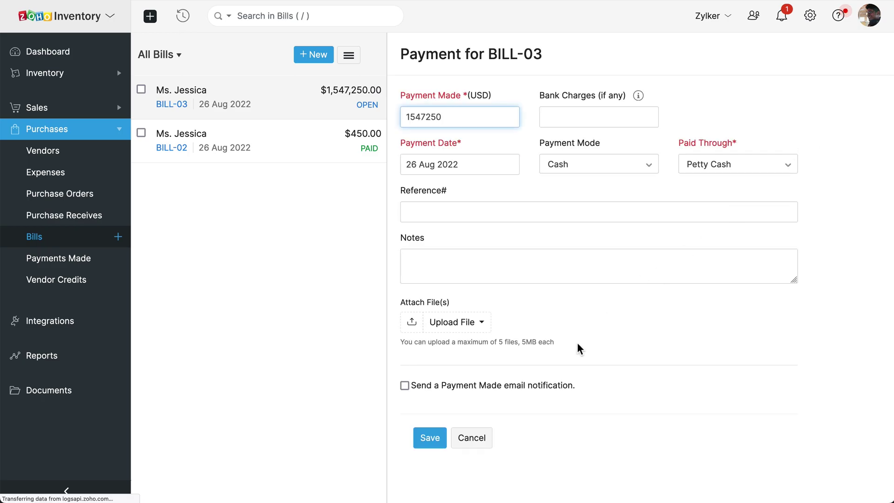
left_click(429, 438)
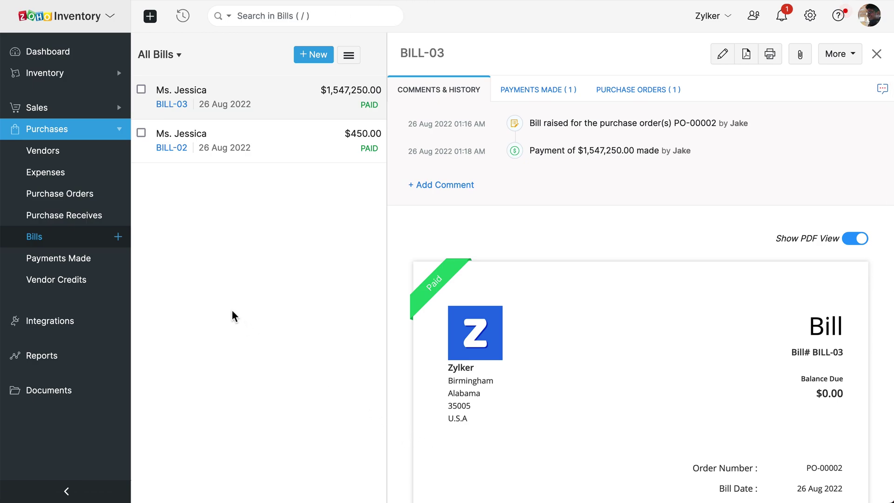
- Open sales order SO-00006 from the Sales Orders list
left_click(96, 130)
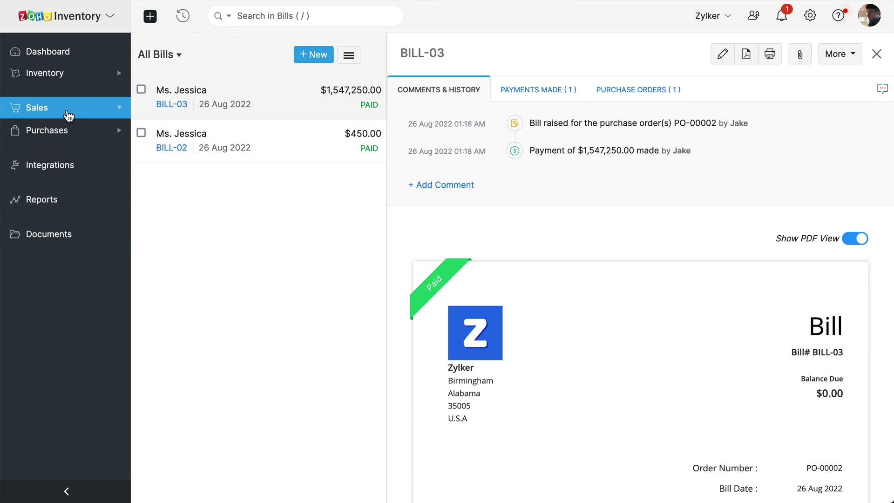
left_click(68, 109)
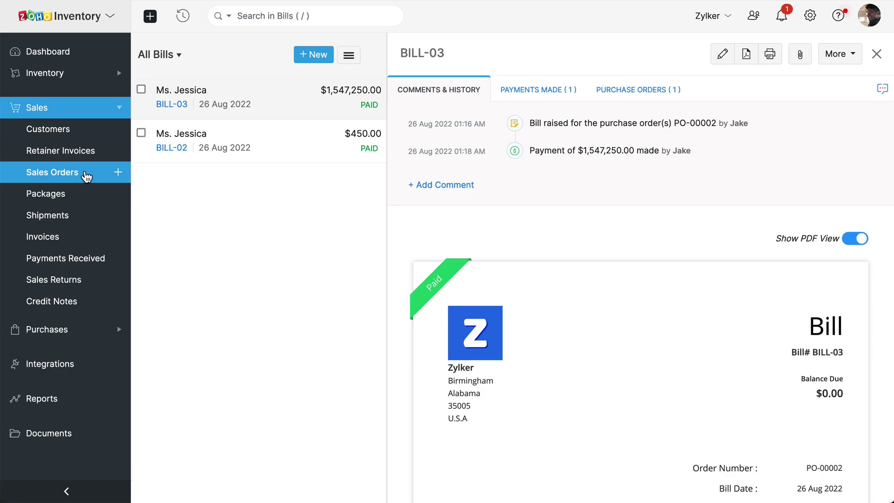
left_click(84, 175)
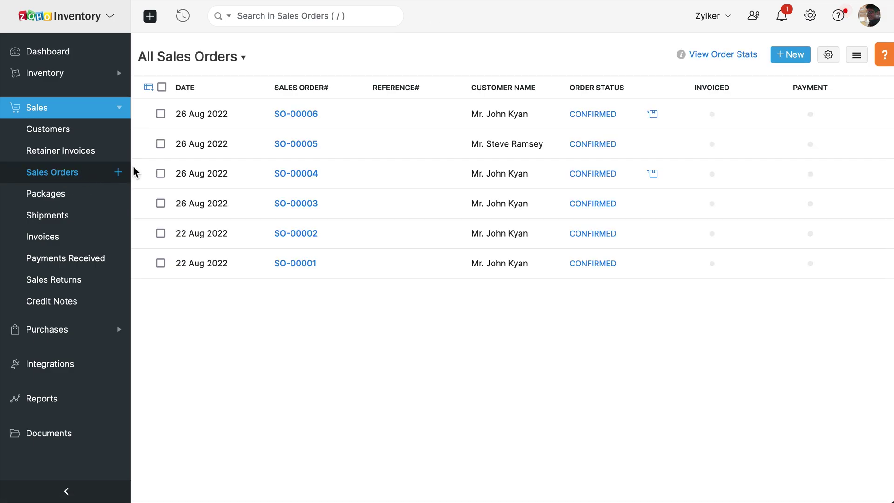
left_click(275, 117)
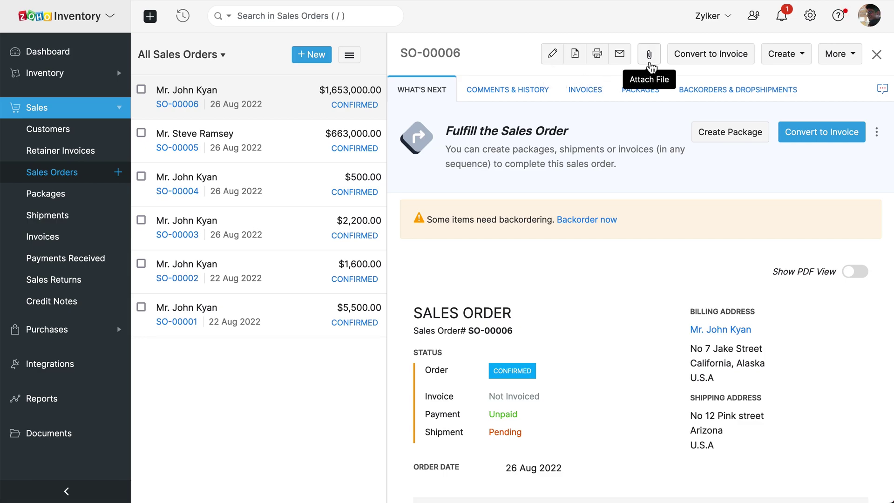
- Show SO-00006's Backorders & Dropshipments tab listing closed PO-00002
left_click(840, 54)
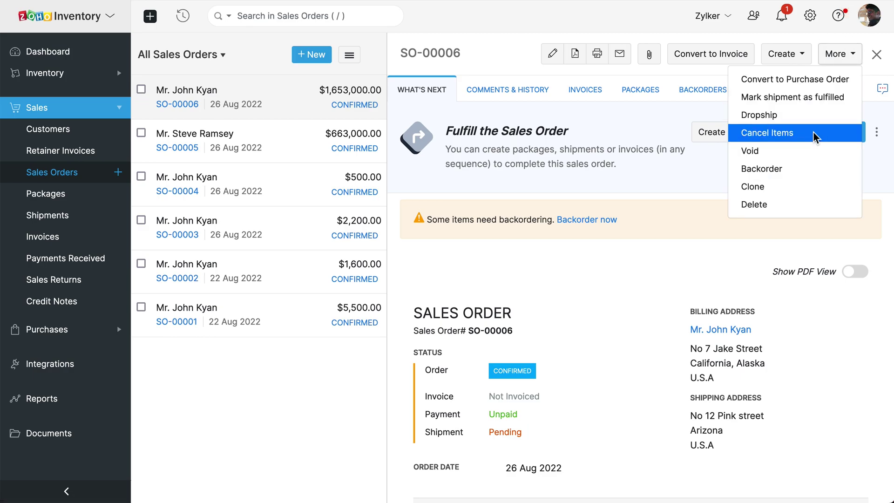
left_click(847, 53)
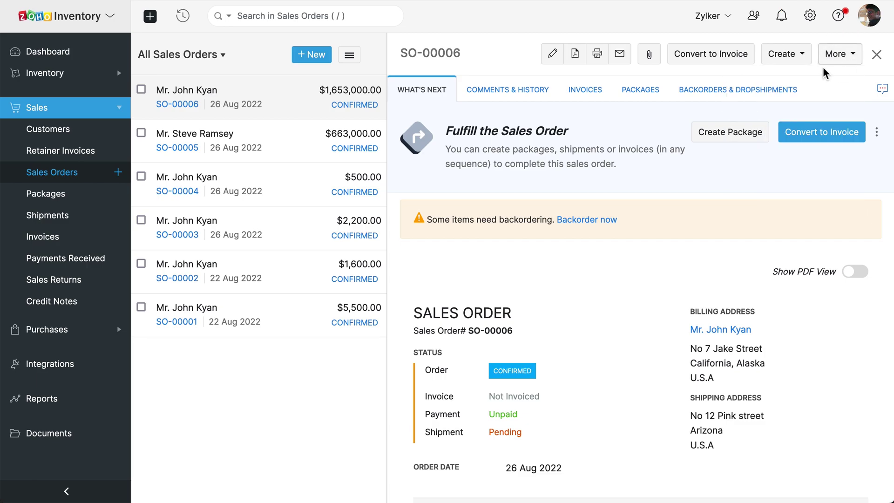
left_click(737, 90)
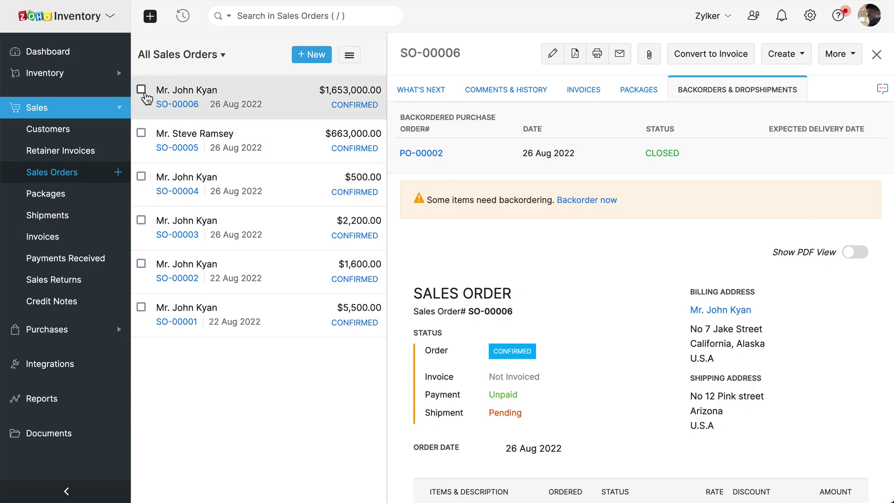
- Bulk-backorder the selected sales orders SO-00006, SO-00005 and SO-00004
left_click(141, 90)
left_click(141, 132)
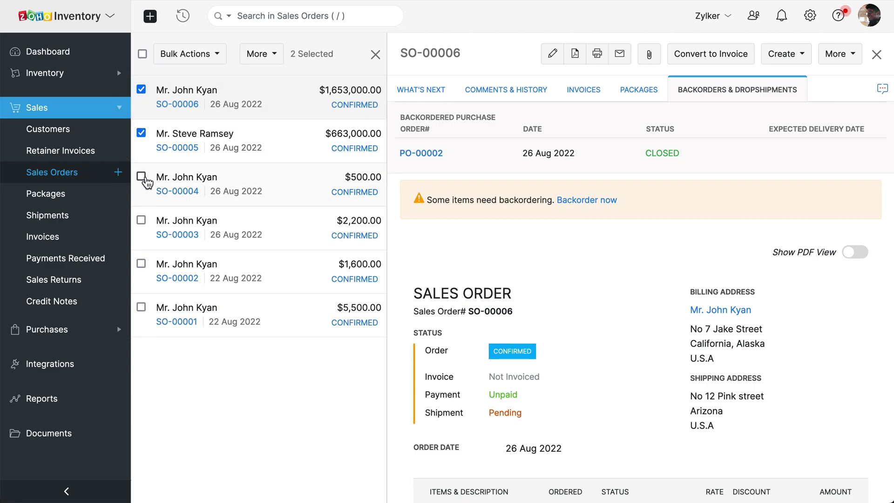
left_click(142, 176)
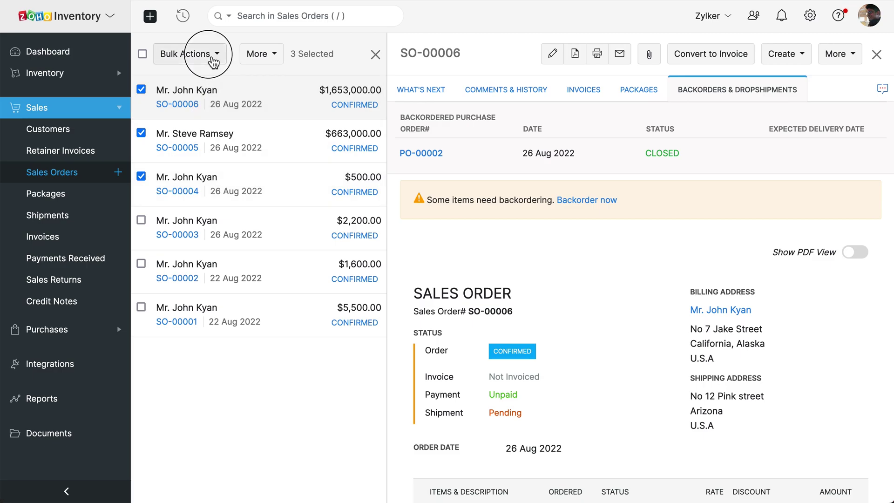
left_click(190, 54)
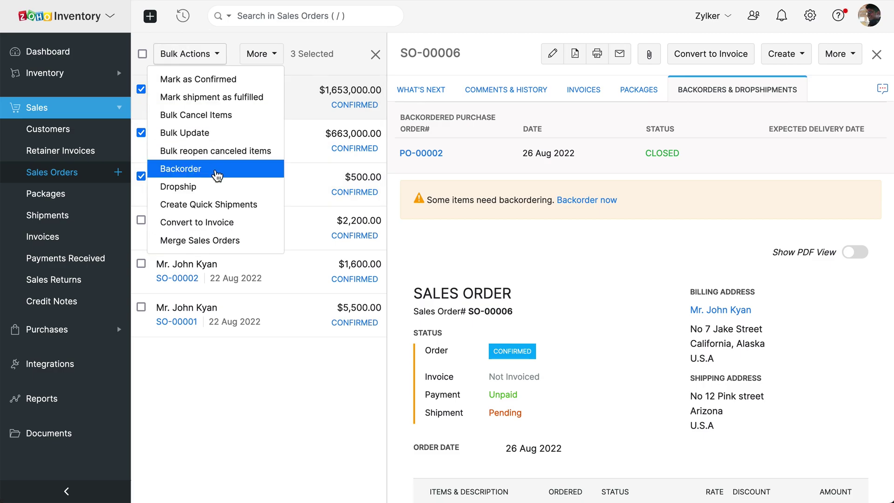
left_click(216, 174)
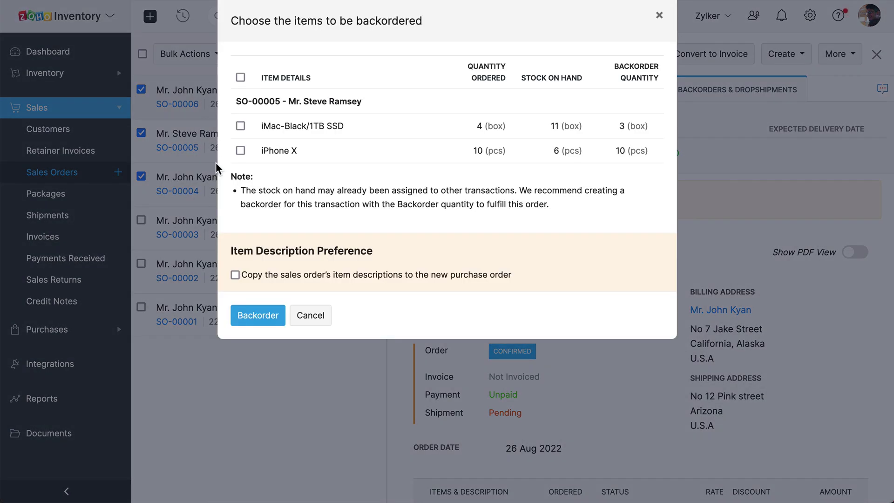
- Backorder iMac-Black/1TB SSD and iPhone X with item descriptions copied
left_click(240, 125)
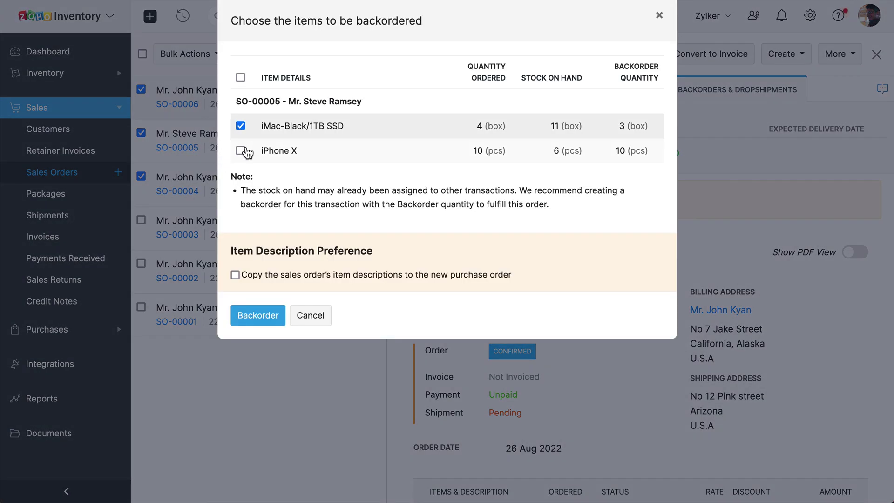
left_click(241, 150)
left_click(236, 274)
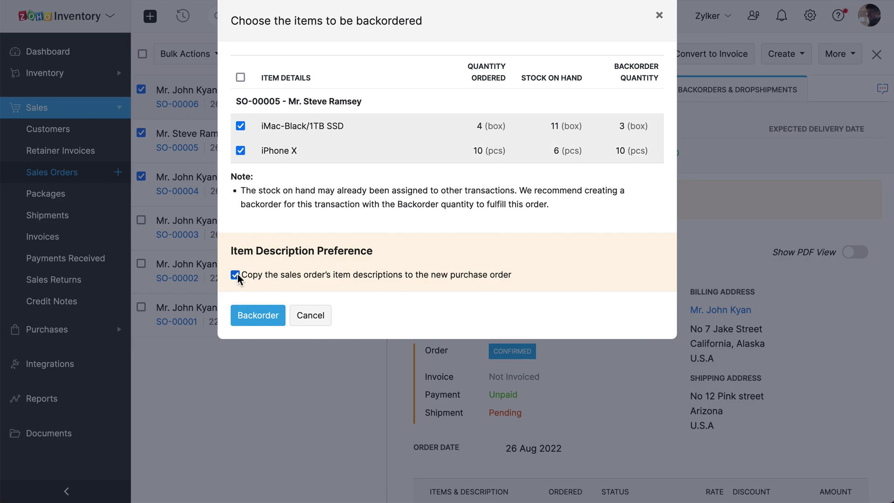
left_click(258, 315)
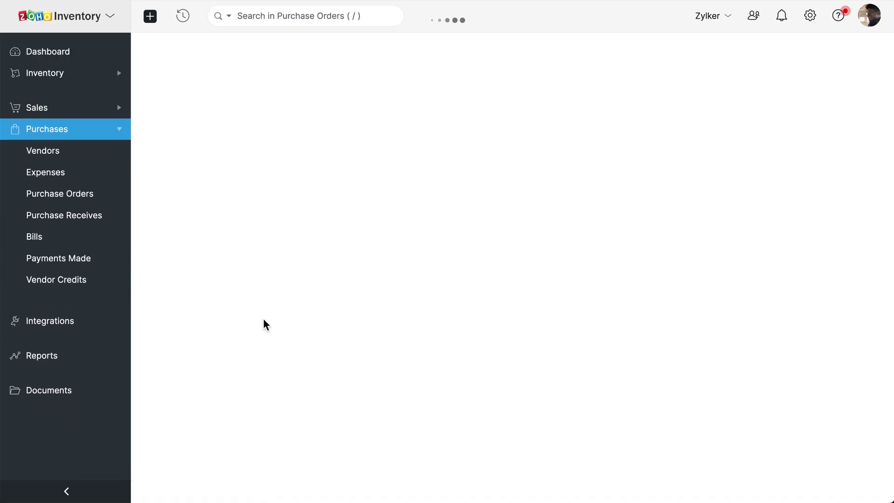